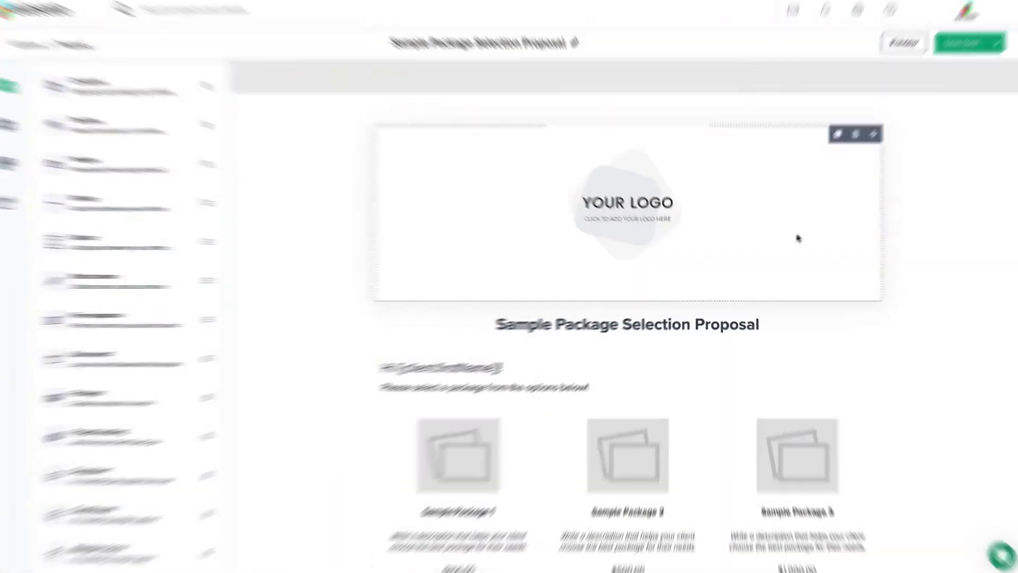
scroll(796, 238, "down", 1)
scroll(796, 239, "down", 3)
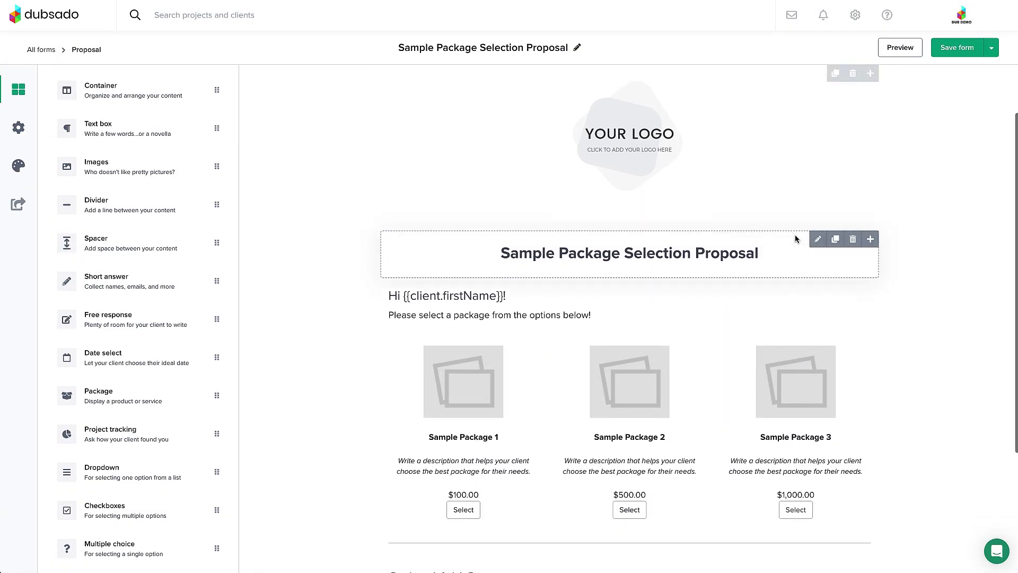
scroll(795, 238, "down", 1)
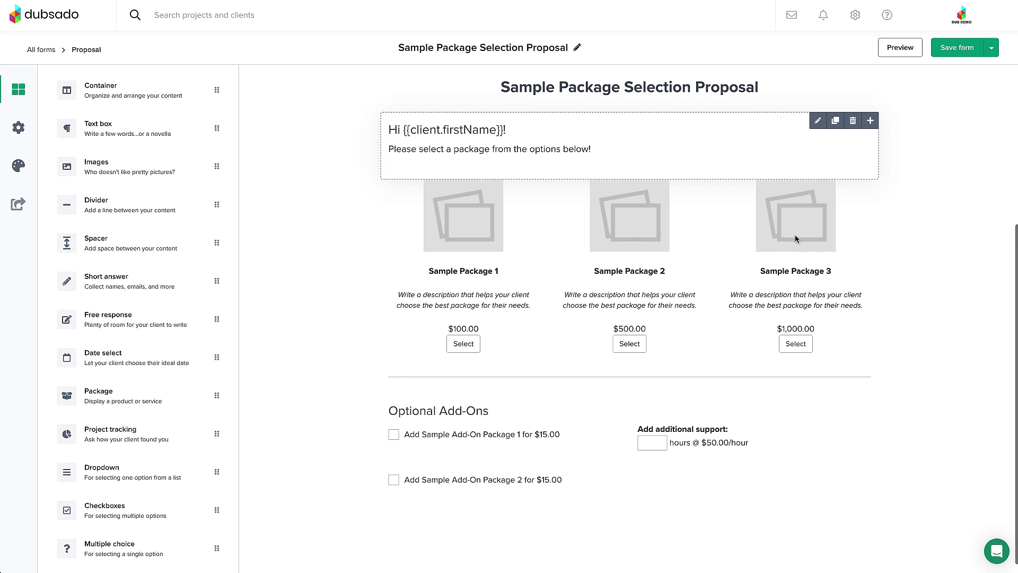
scroll(795, 238, "up", 2)
scroll(796, 238, "up", 3)
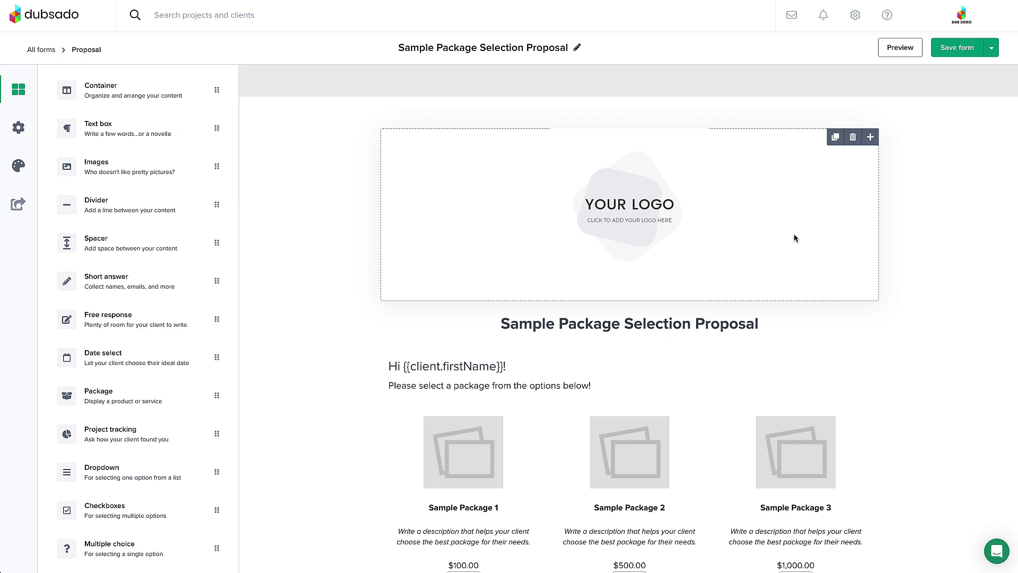
- Rename the form to 'Coaching Proposal' and use the DUB DEMO image as its logo
left_click(577, 50)
type("Coa")
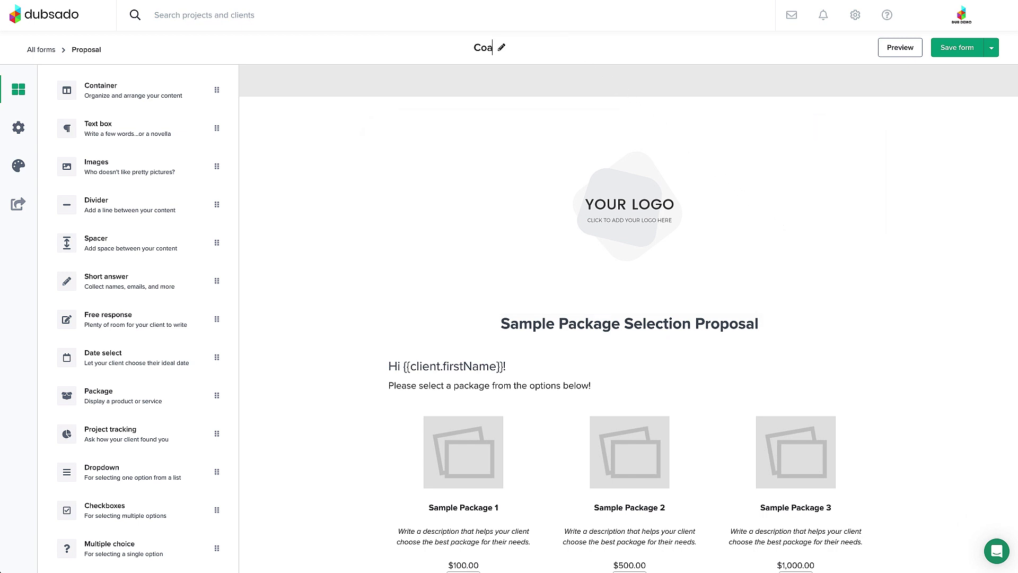
type("ching Proposal")
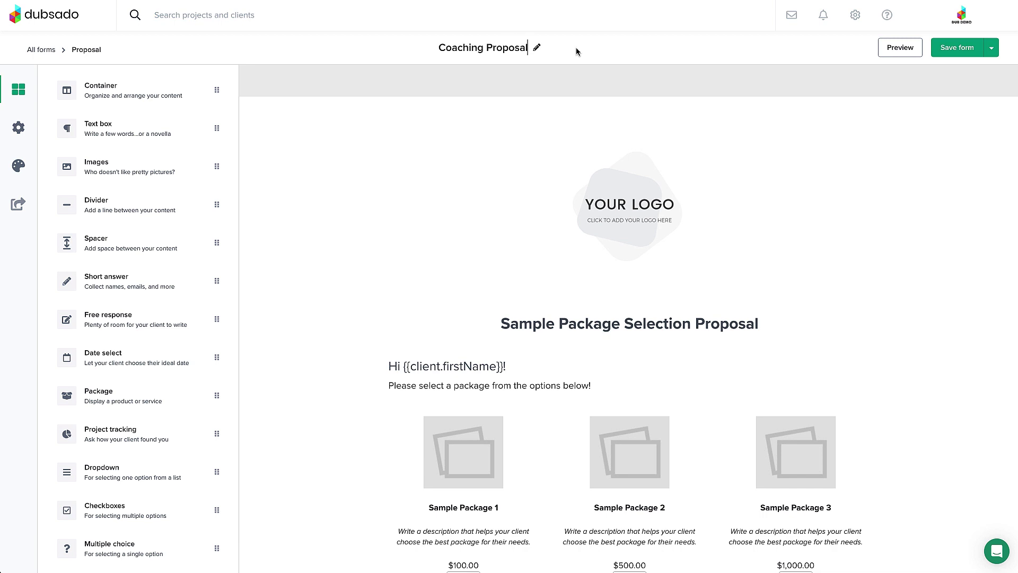
left_click(616, 212)
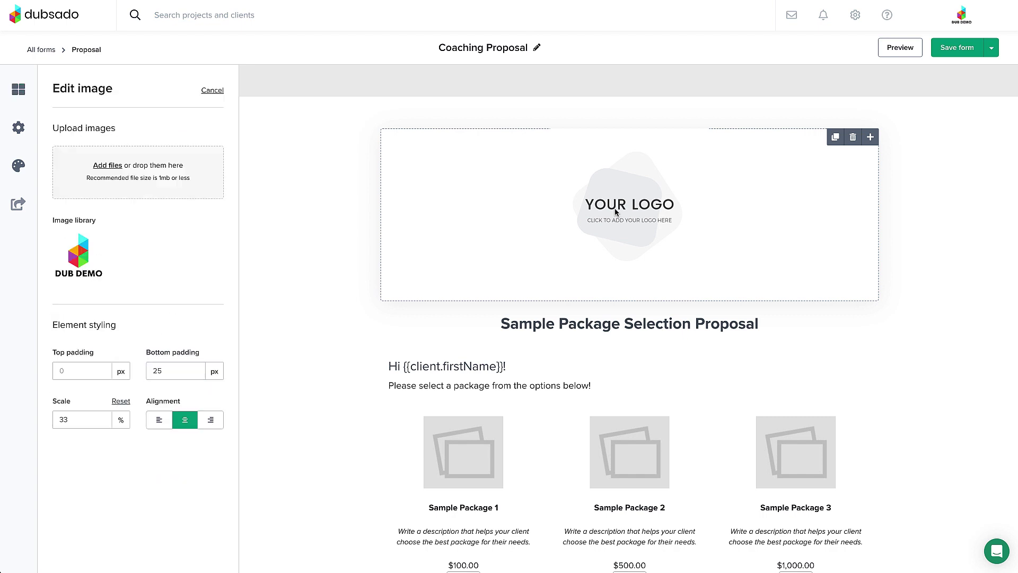
left_click(77, 256)
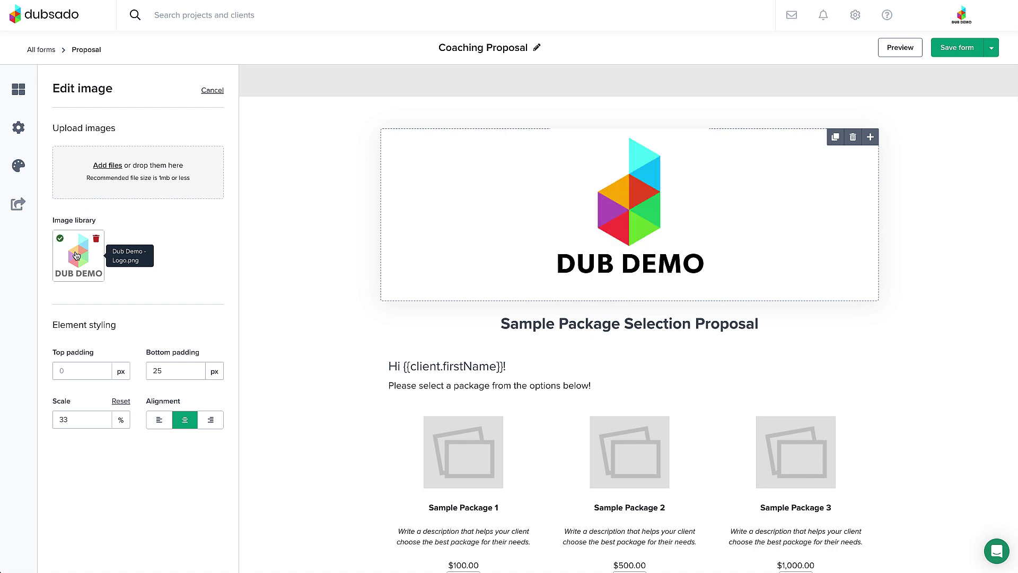
left_click(469, 319)
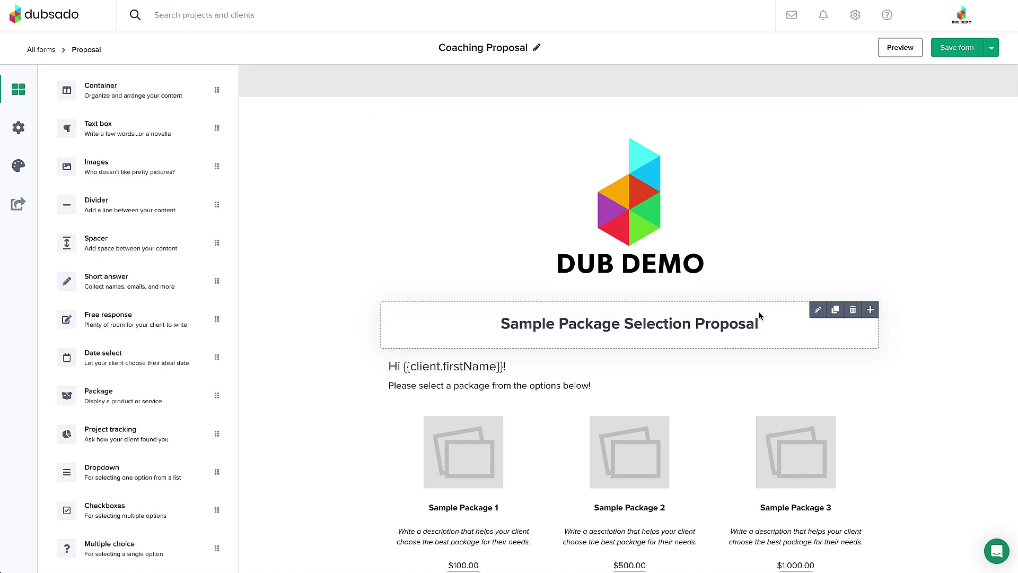
- Change the heading from 'Sample Package Selection Proposal' to 'Coaching Proposal'
left_click(818, 311)
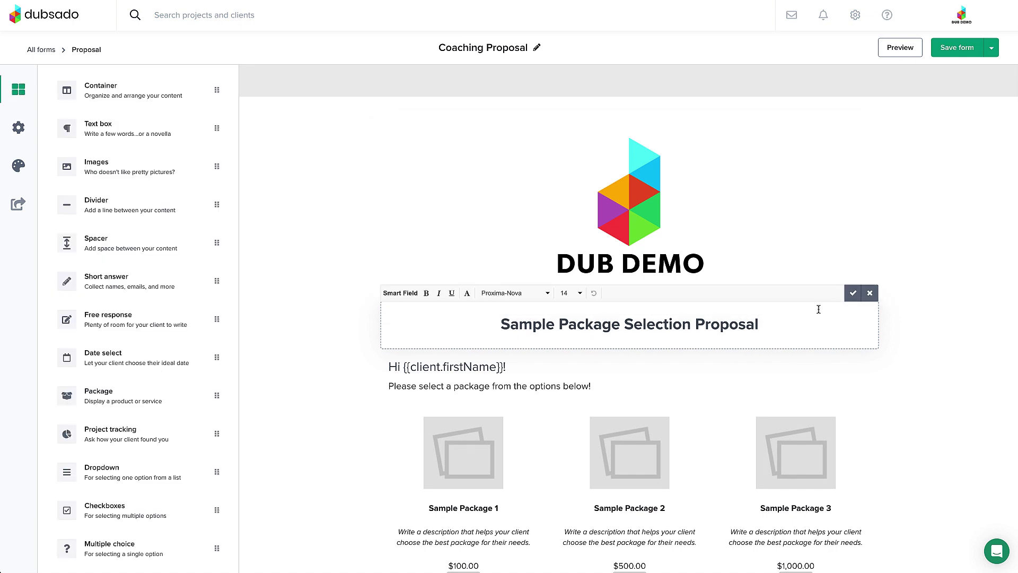
left_click_drag(692, 324, 498, 322)
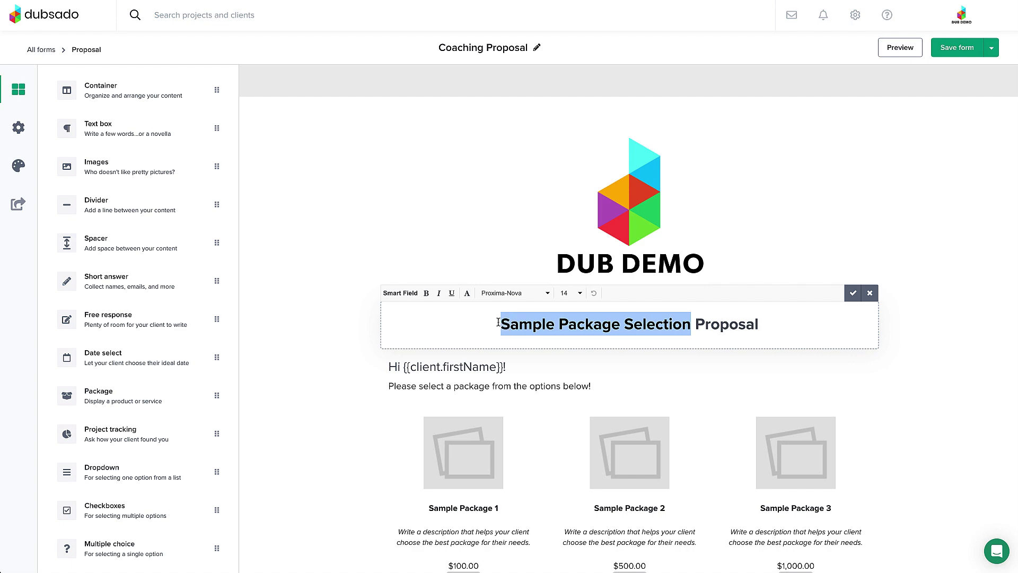
type("Coaching")
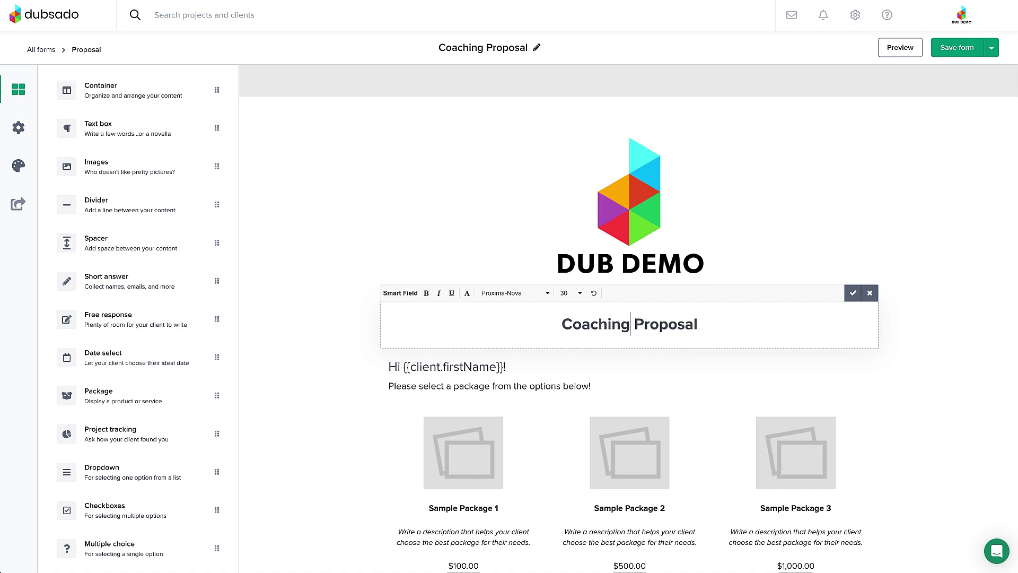
left_click(848, 300)
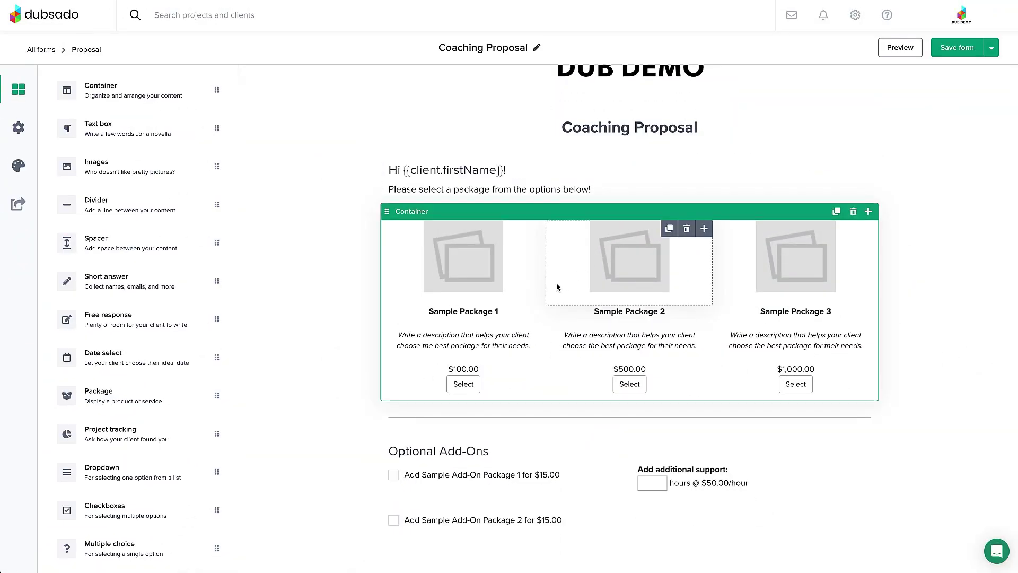
- Assign the 10 Coaching Sessions package ($1,000.00) to the first package card
left_click(465, 344)
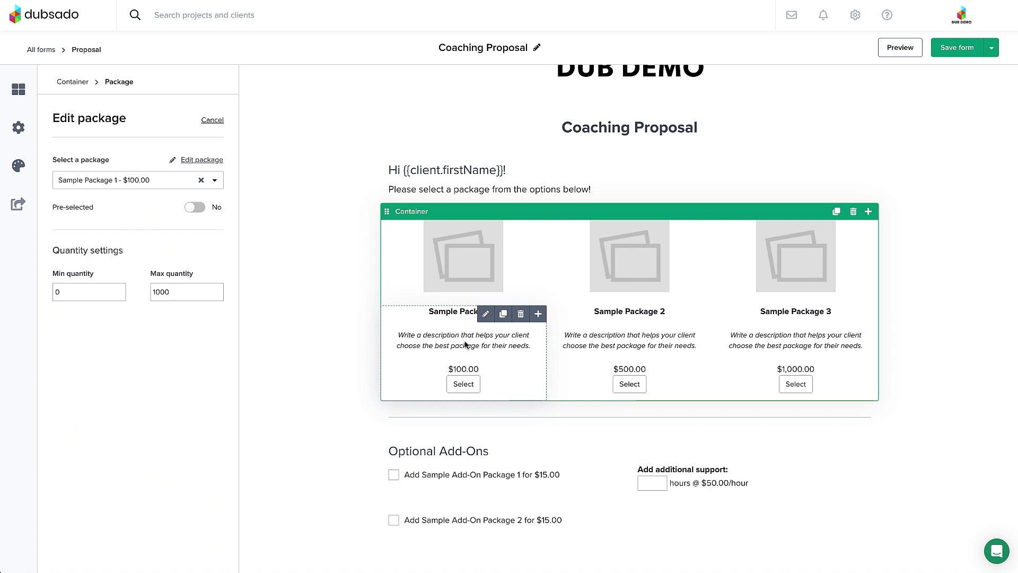
left_click(170, 190)
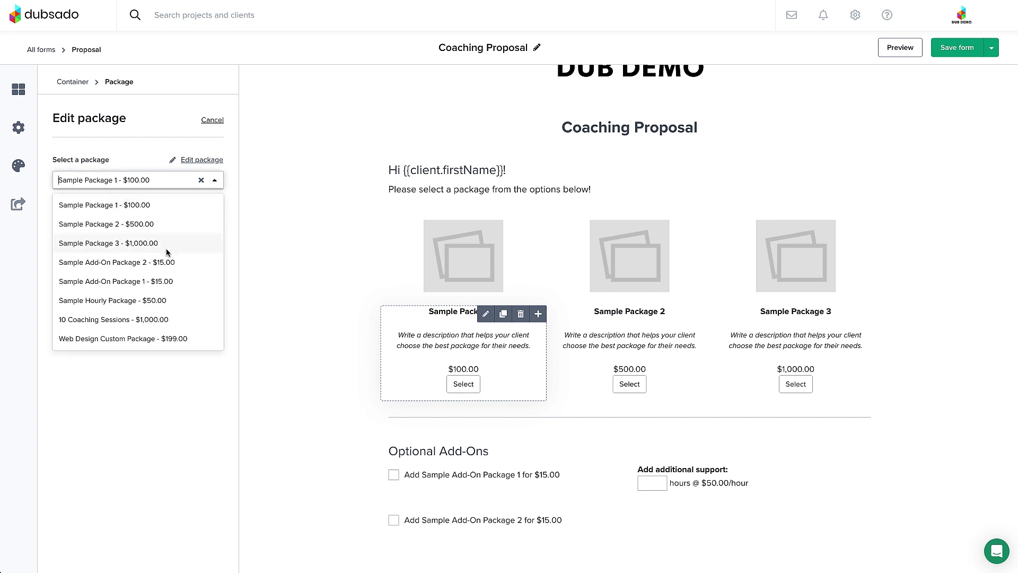
left_click(164, 320)
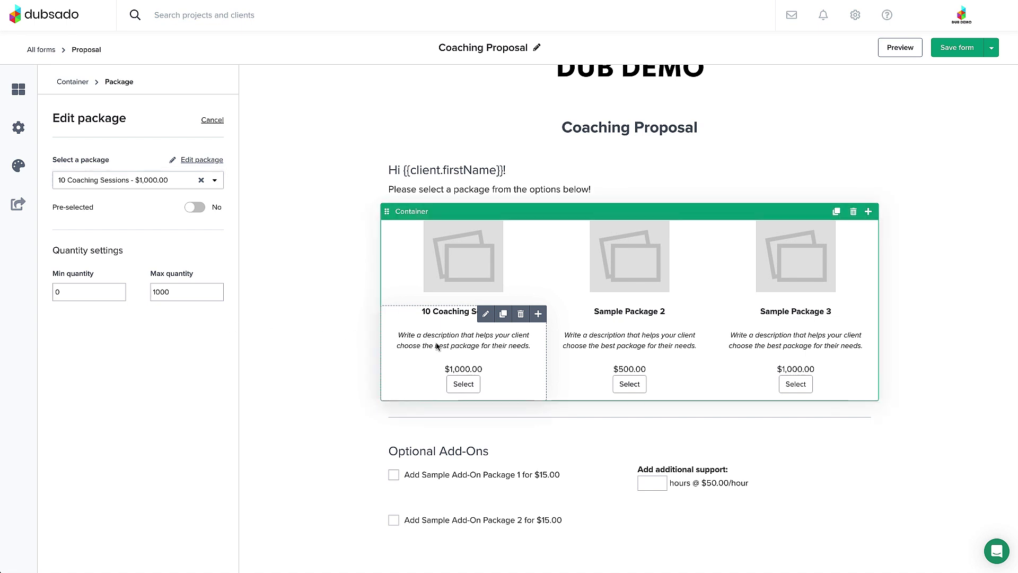
left_click(580, 349)
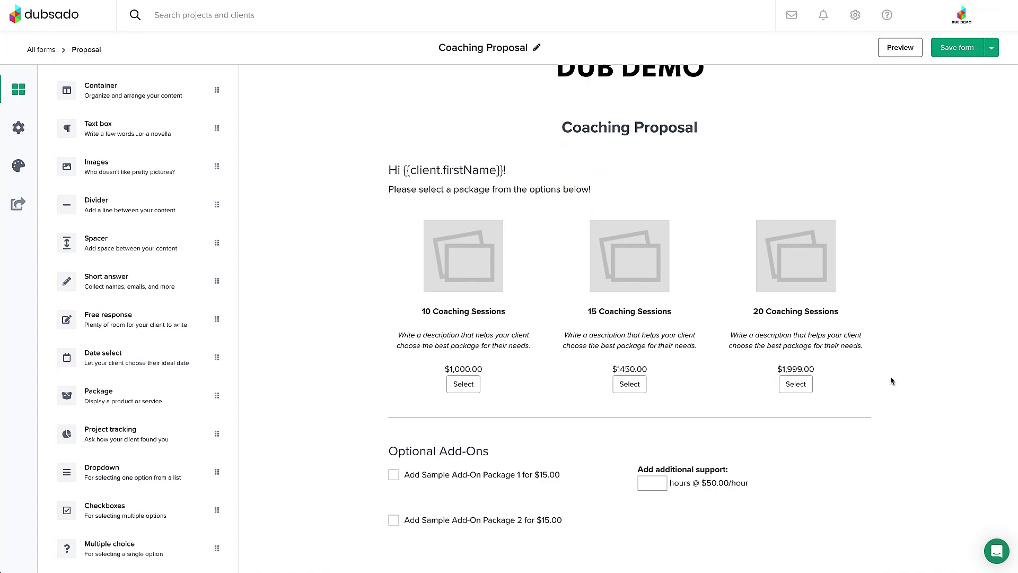
scroll(891, 380, "down", 1)
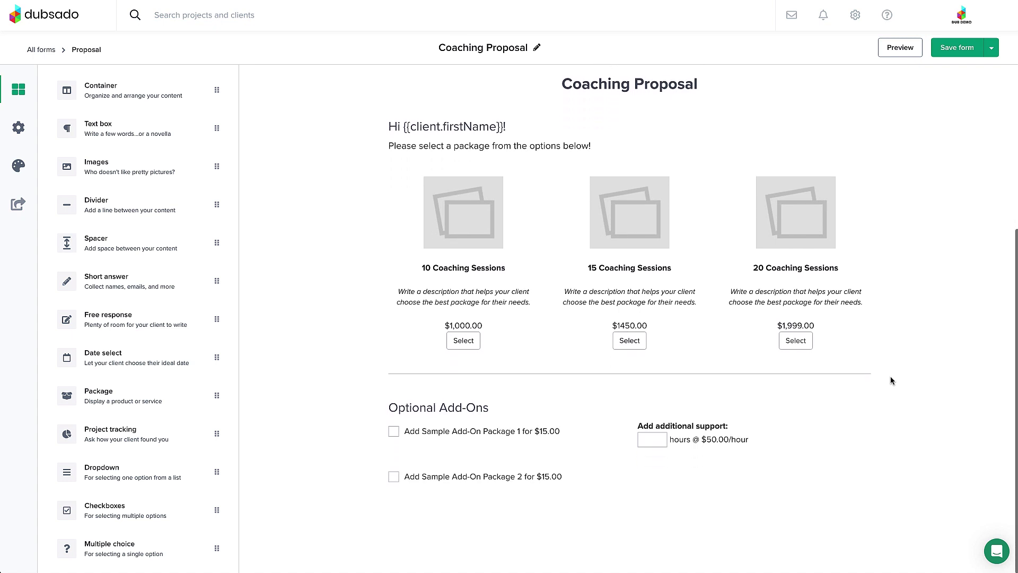
left_click(489, 440)
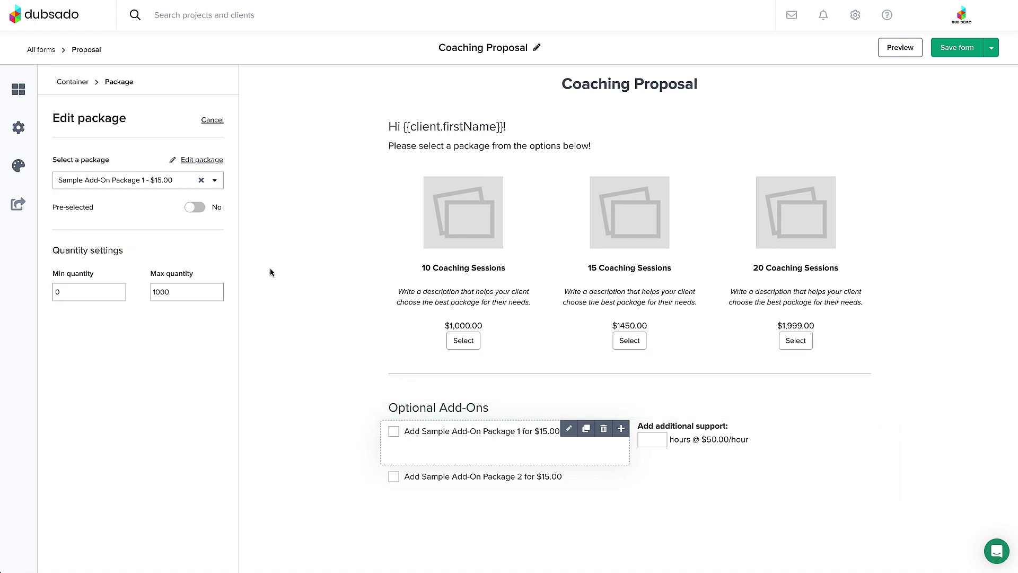
left_click(158, 182)
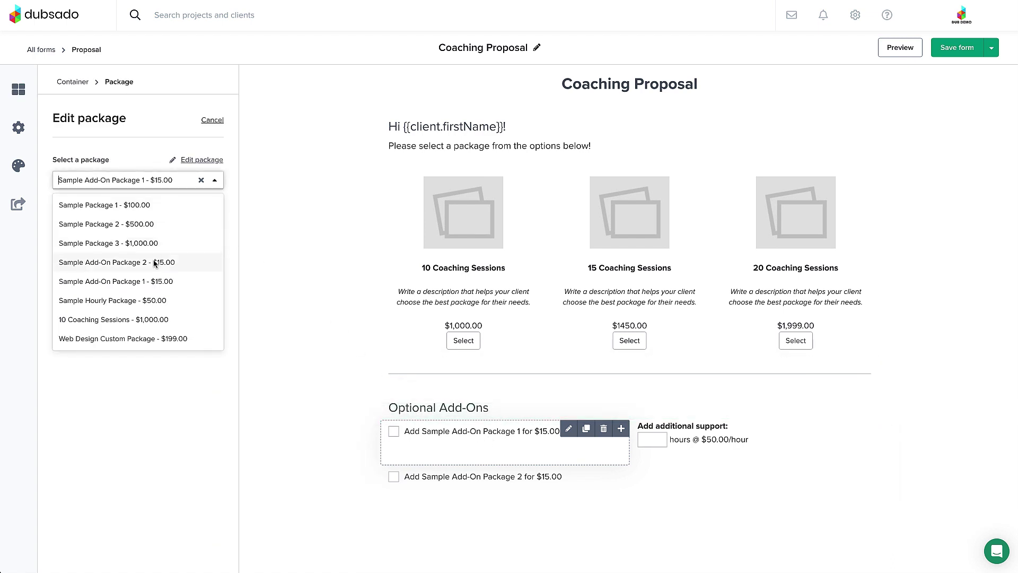
left_click(310, 366)
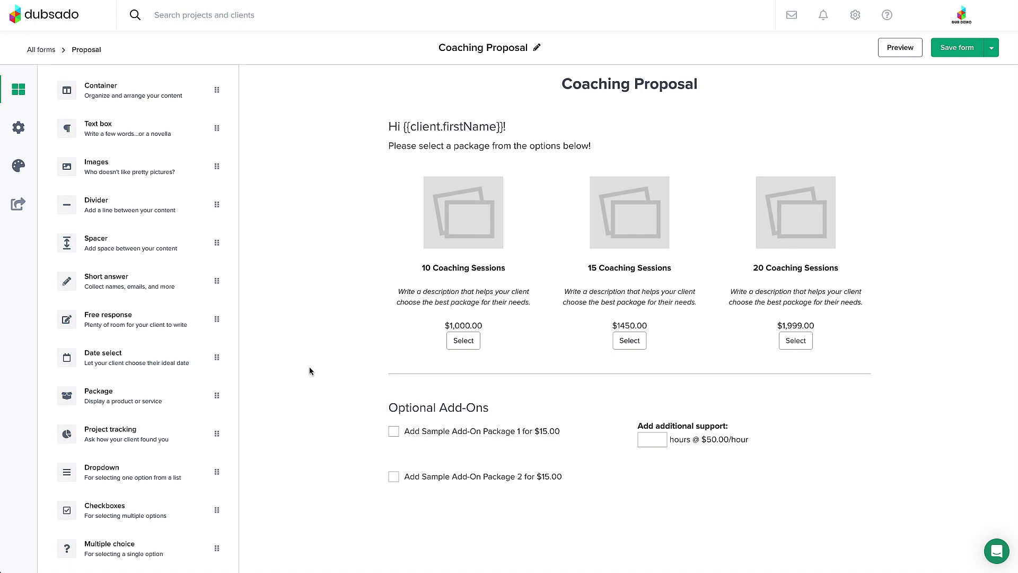
- Add short-answer, free-response, dropdown and checkboxes questions below the Optional Add-Ons
left_click(213, 277)
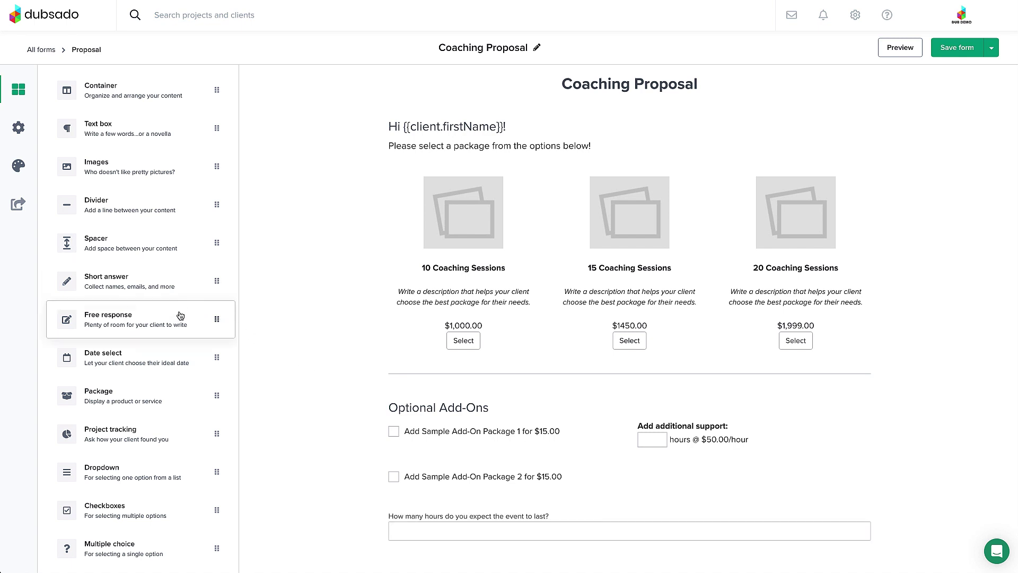
left_click(181, 324)
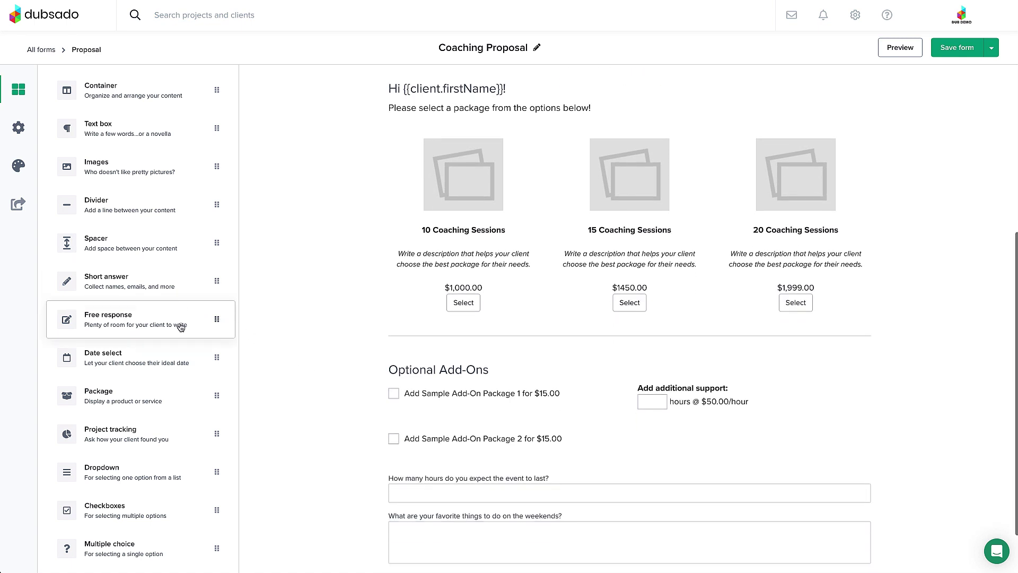
left_click(168, 471)
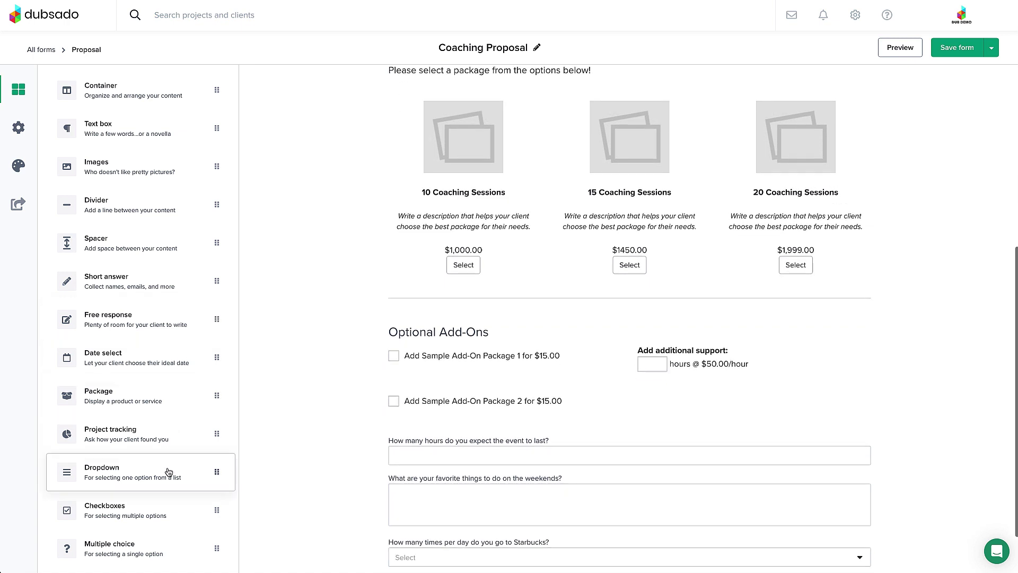
left_click(168, 503)
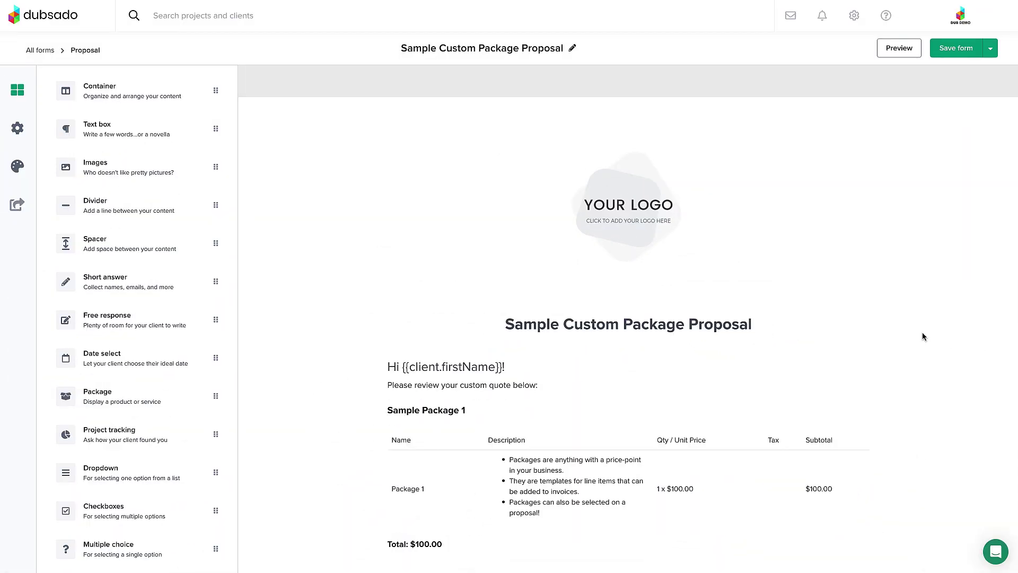
- Copy the Sample Custom Package Proposal template into the account
scroll(923, 337, "down", 2)
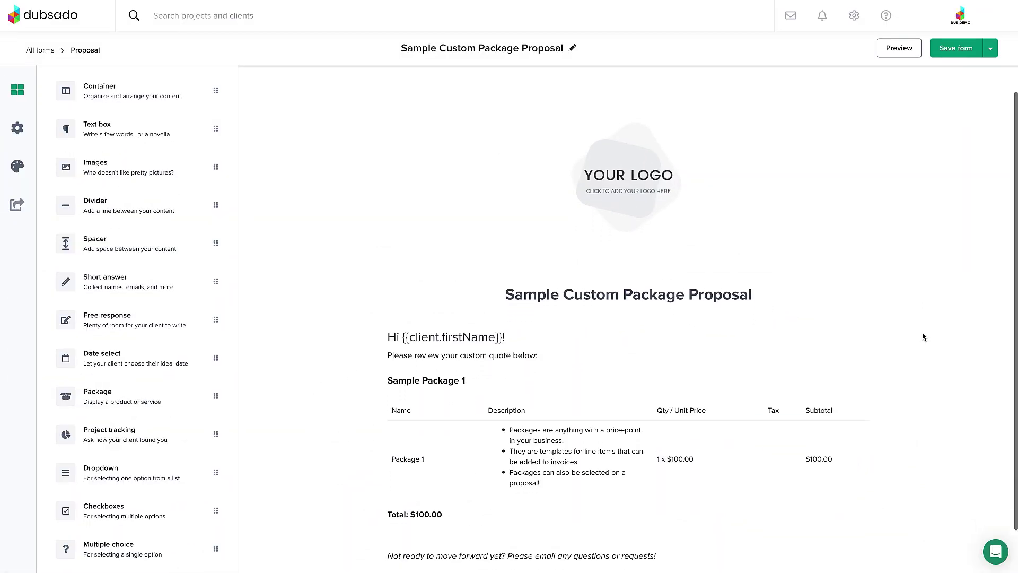
scroll(922, 337, "down", 1)
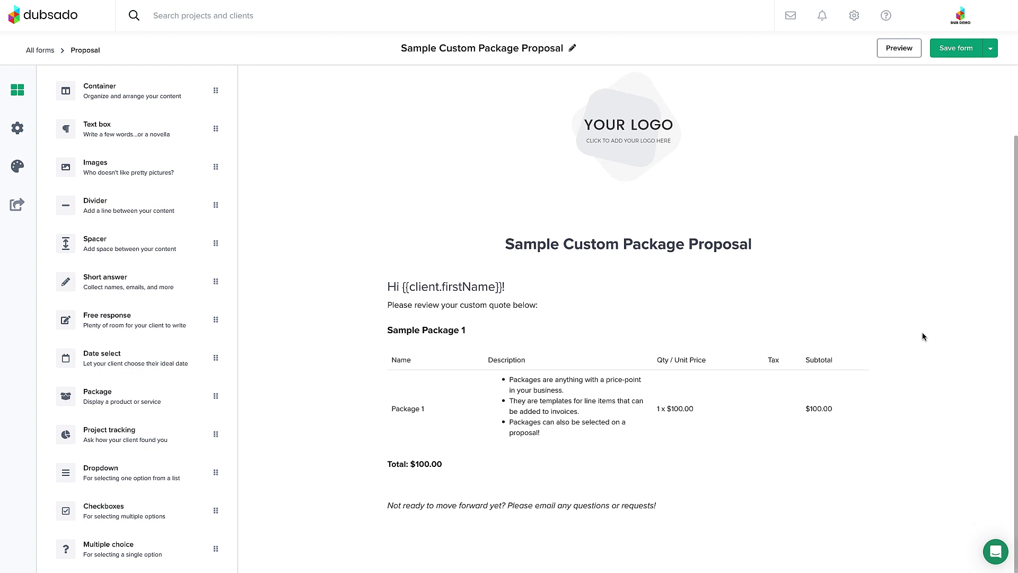
scroll(922, 337, "up", 3)
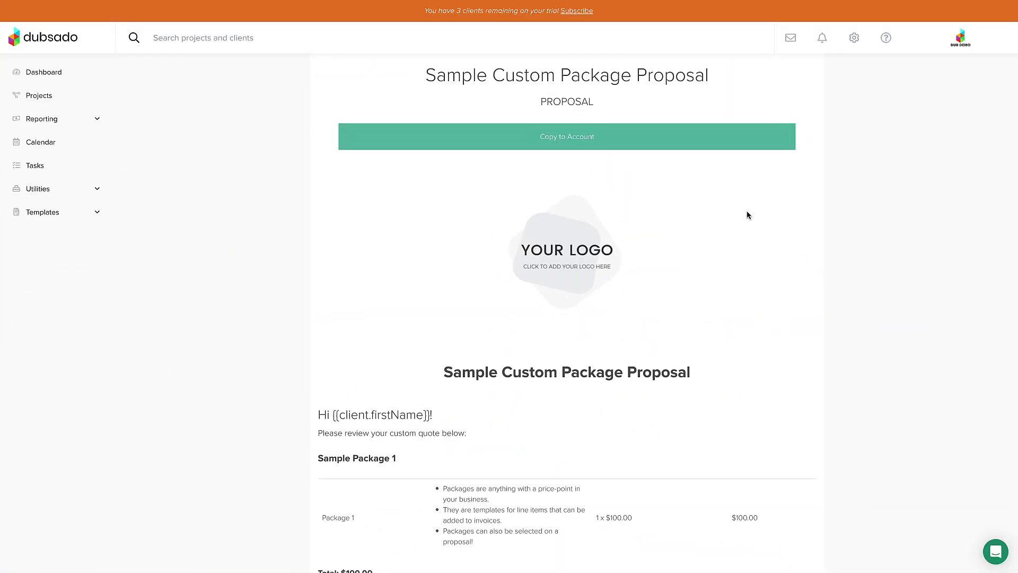
left_click(669, 146)
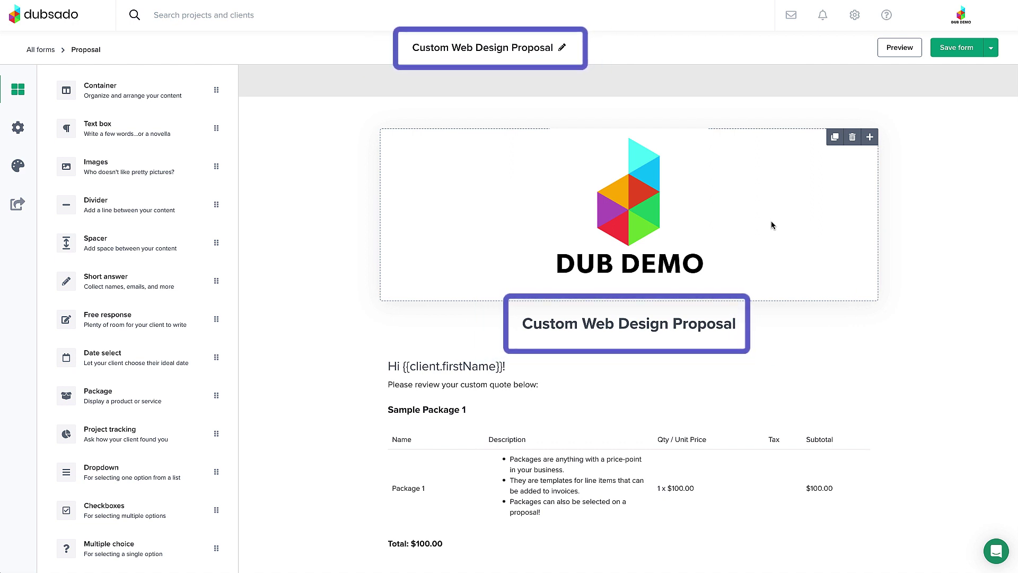
- Replace Sample Package 1 with the Web Design Custom Package at $199.00
scroll(772, 223, "down", 2)
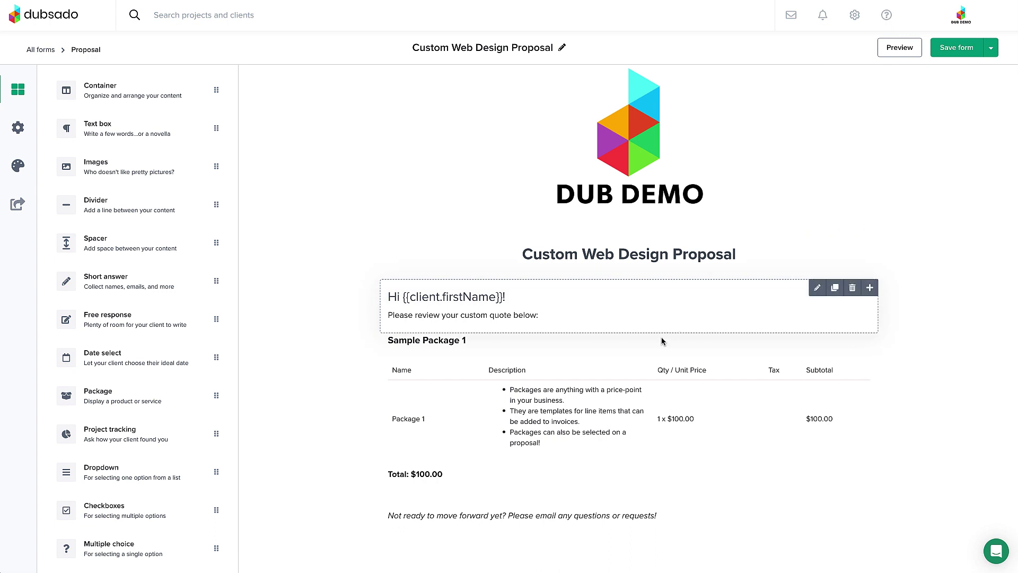
left_click(587, 413)
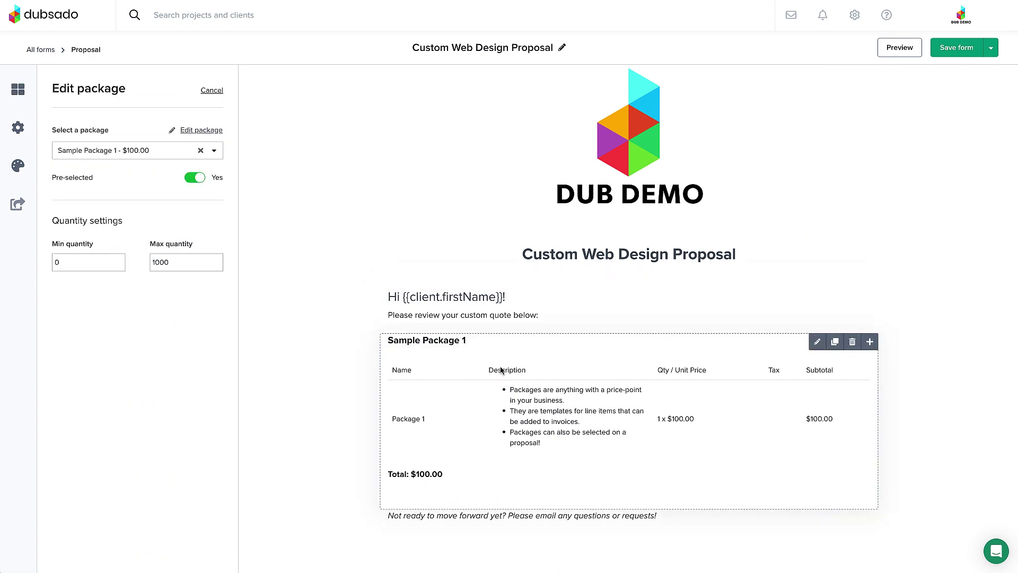
left_click(154, 152)
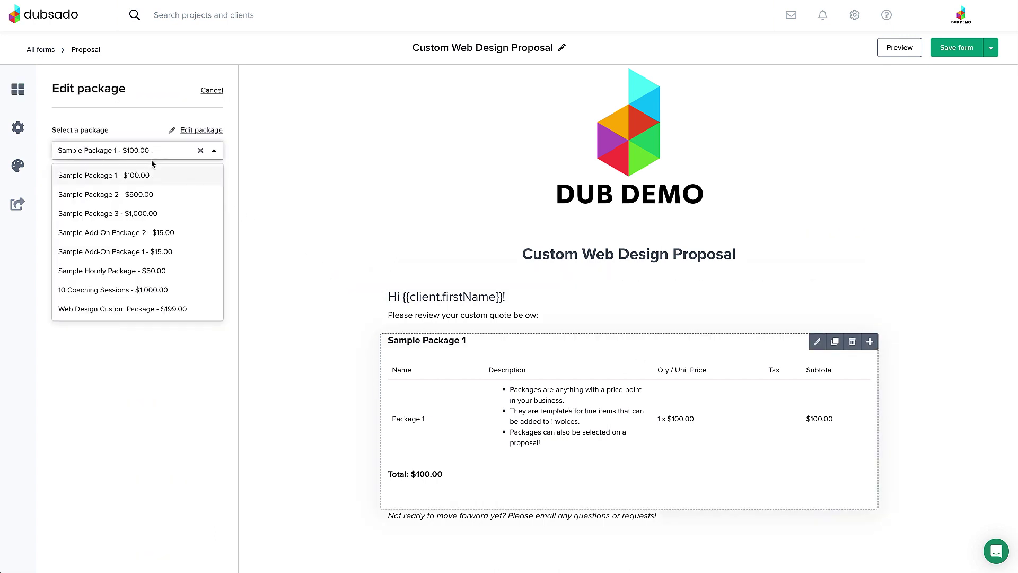
left_click(138, 317)
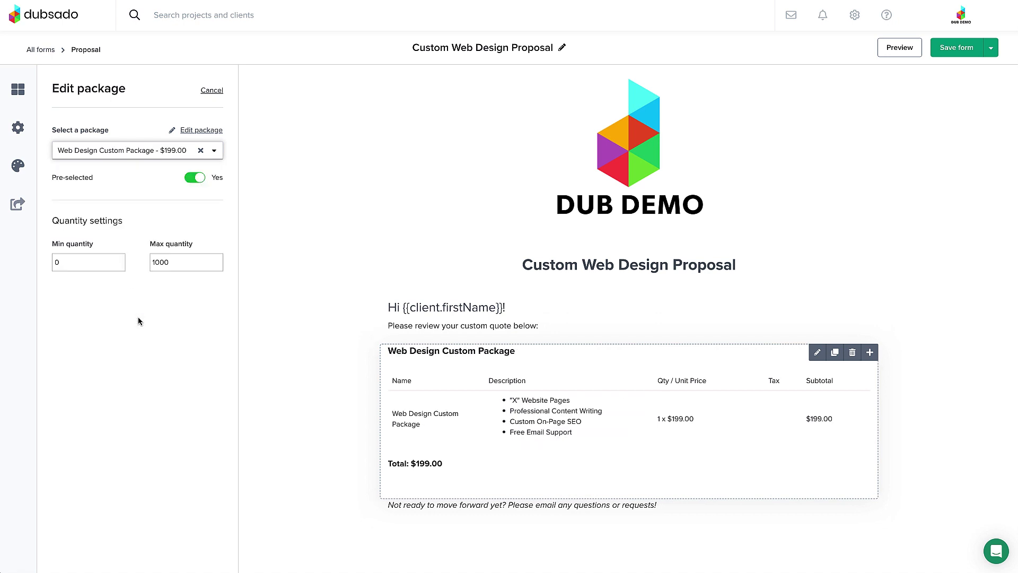